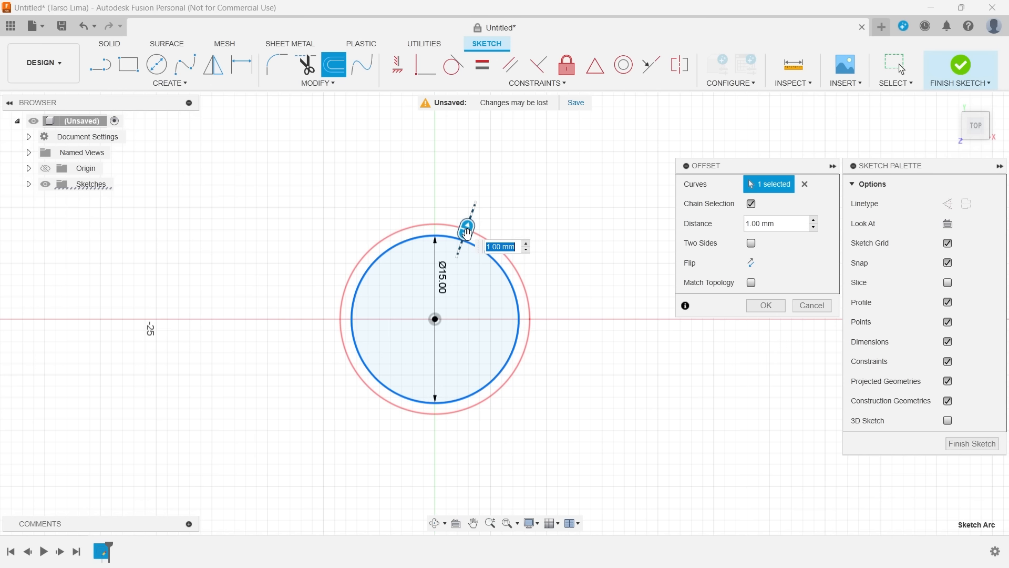
Offset the 15 mm circle outward by 2 mm
{"action": "type", "text": "2"}
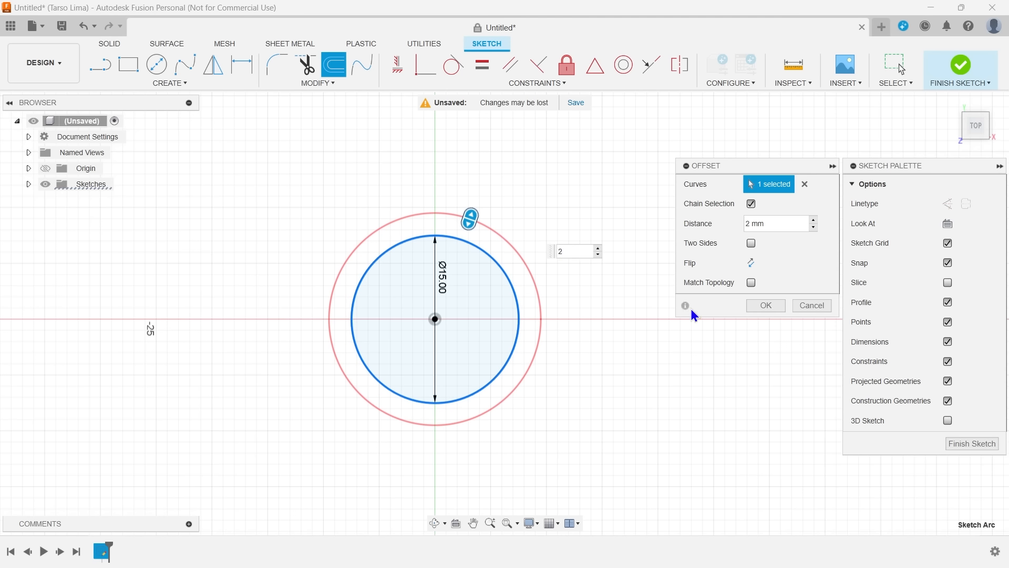
{"action": "left_click", "coordinate": [771, 309]}
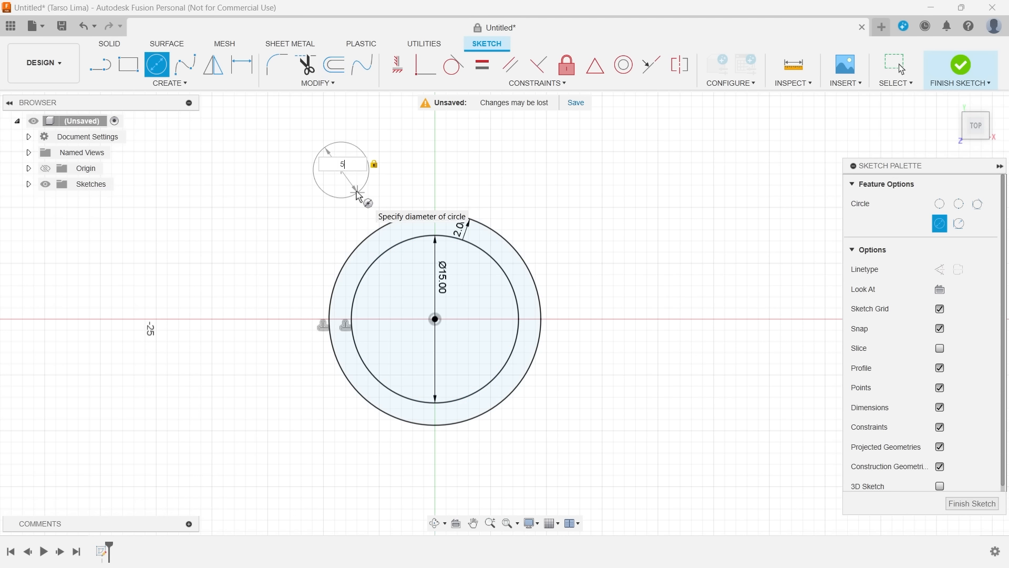
Sketch a 5 mm circle above the ring's left side and another above its right side, constrained equal in size
{"action": "key", "text": "Return"}
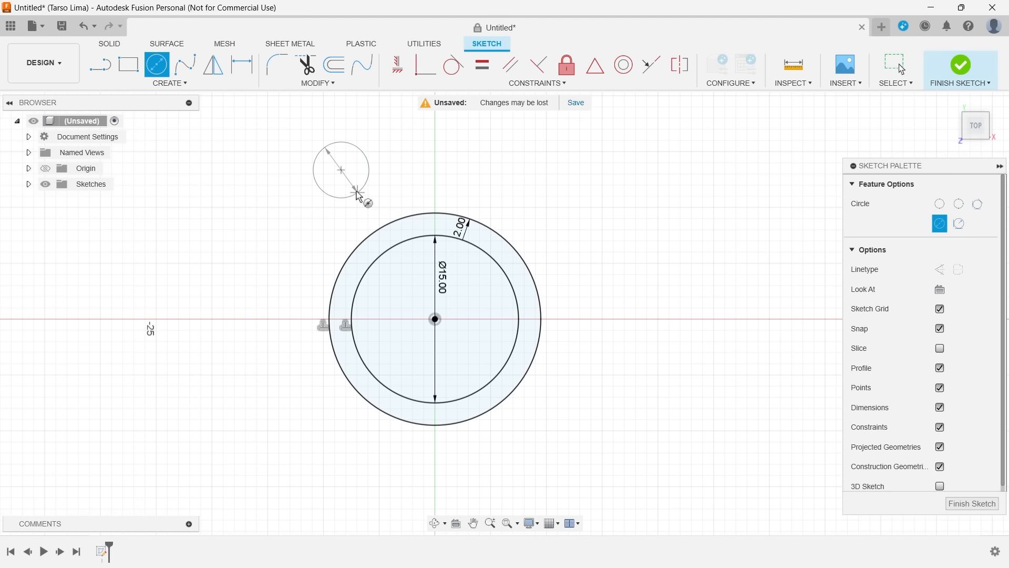
{"action": "left_click", "coordinate": [515, 169]}
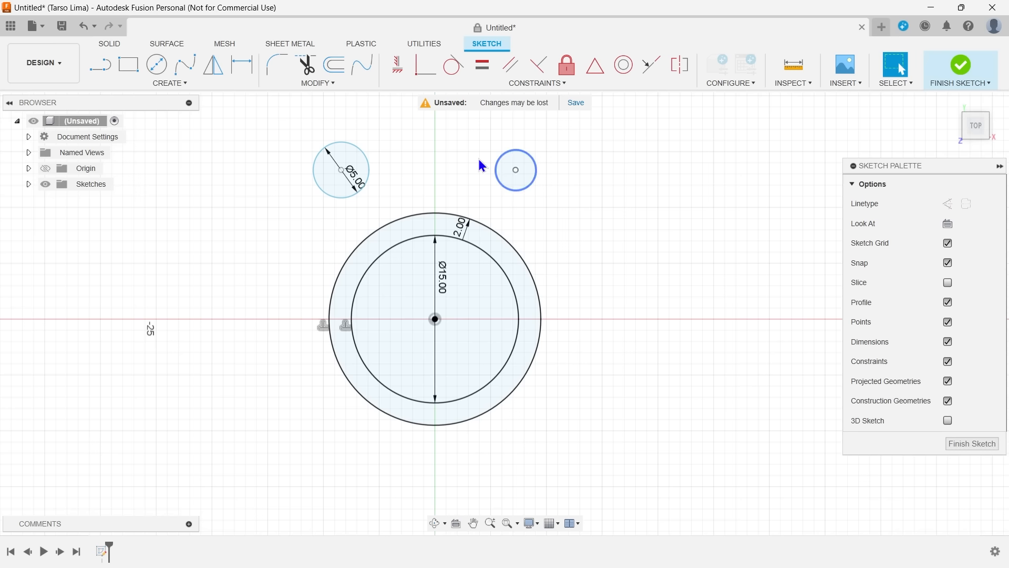
{"action": "left_click", "coordinate": [484, 72]}
{"action": "left_click", "coordinate": [500, 158]}
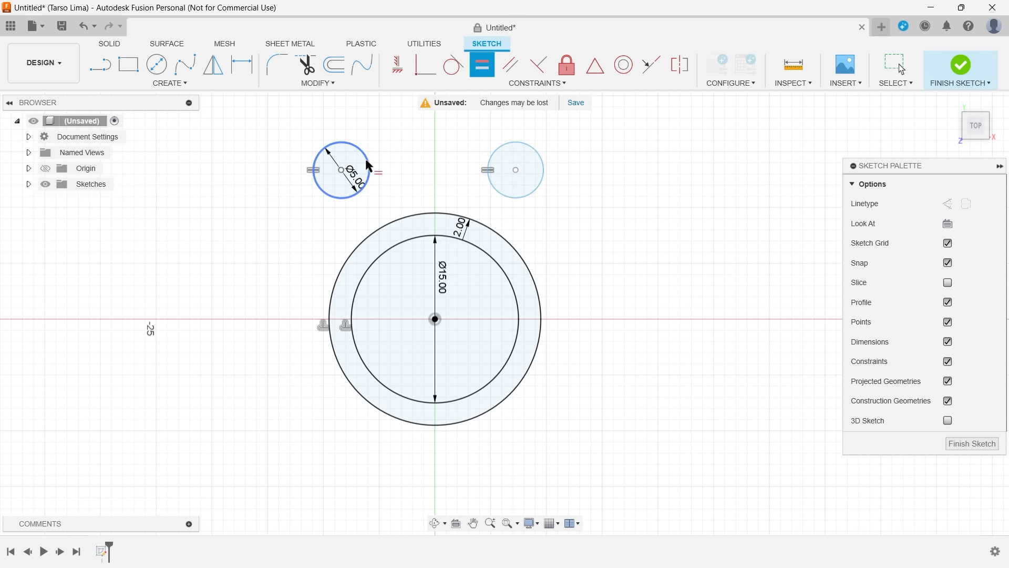
Try a 3 mm diameter for the two small equal circles, and undo the change
{"action": "double_click", "coordinate": [355, 175]}
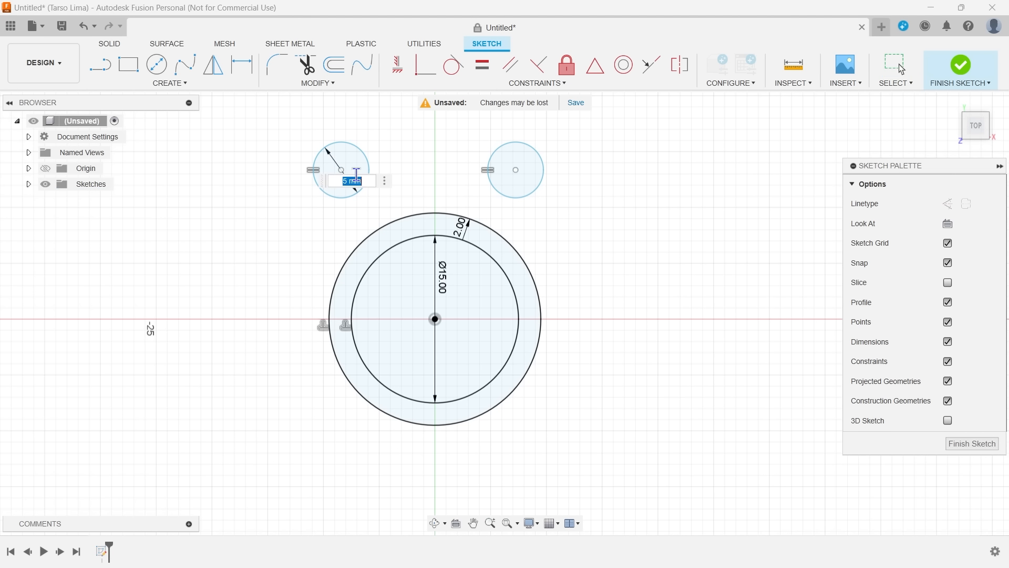
{"action": "type", "text": "3"}
{"action": "key", "text": "Return"}
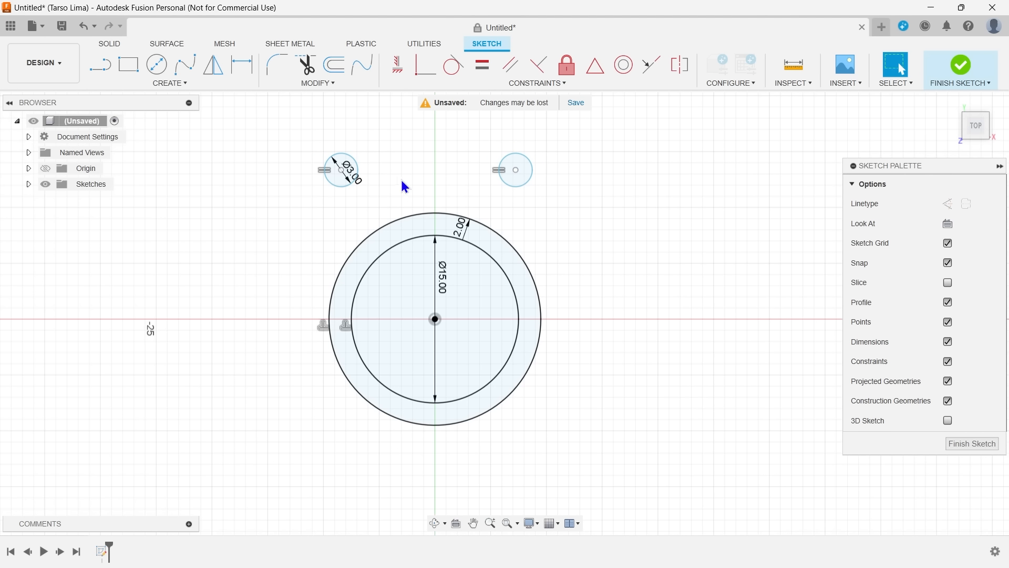
{"action": "key", "text": "ctrl+z"}
Constrain both small circles tangent to the ring's inner 15 mm circle
{"action": "left_click", "coordinate": [361, 185]}
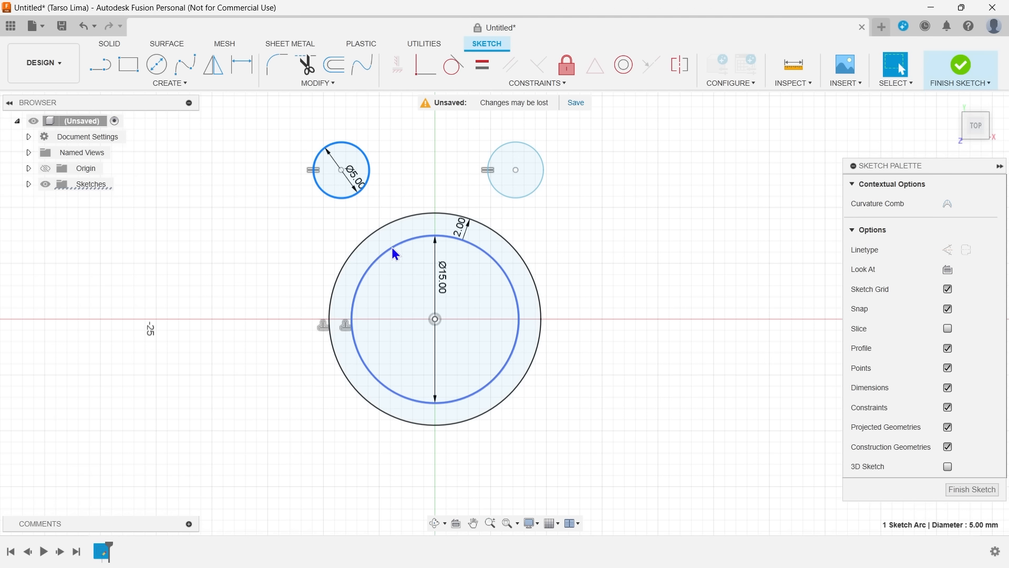
{"action": "left_click", "coordinate": [453, 65]}
{"action": "left_click", "coordinate": [406, 268]}
{"action": "left_click", "coordinate": [542, 171]}
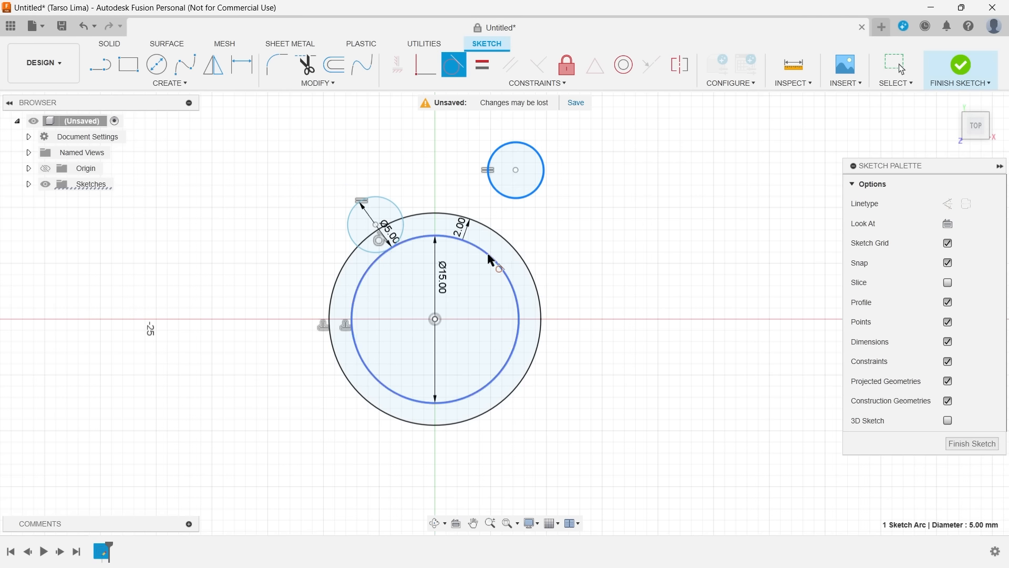
{"action": "left_click", "coordinate": [497, 263]}
{"action": "key", "text": "Escape"}
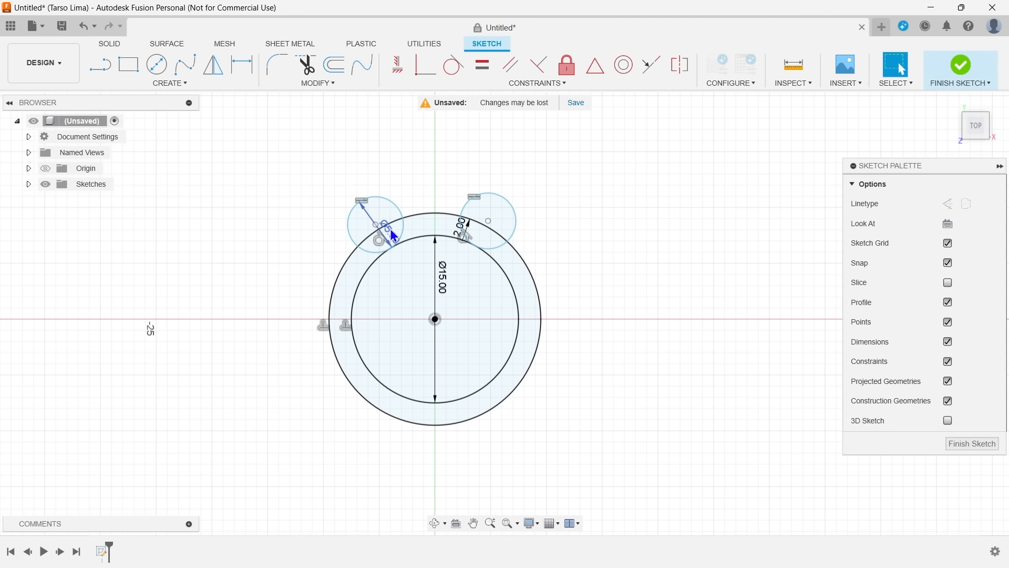
Set the small circles' diameter to 8 mm and align their centres horizontally
{"action": "left_click", "coordinate": [398, 239]}
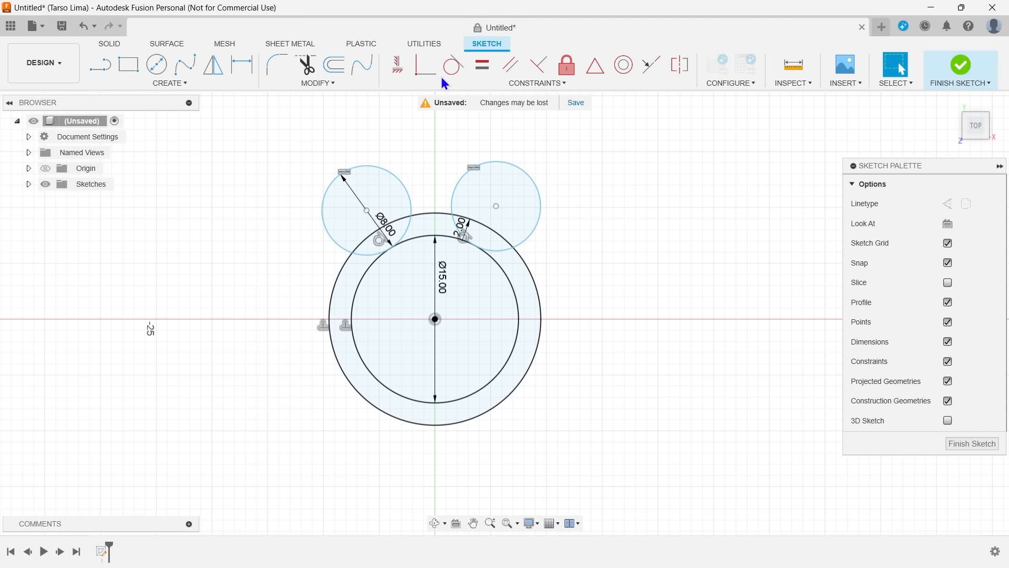
{"action": "left_click", "coordinate": [398, 67]}
{"action": "left_click", "coordinate": [367, 210]}
{"action": "left_click", "coordinate": [496, 206]}
{"action": "key", "text": "Escape"}
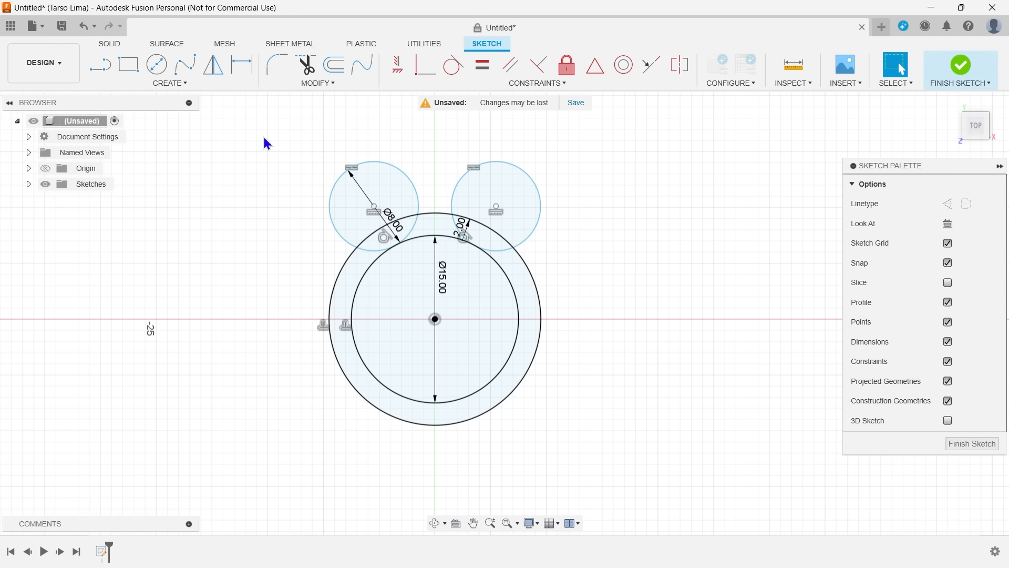
Sketch a centre rectangle 4 mm wide and about 9 mm tall across the ring's lower edge, centred on the vertical axis, and finish the sketch
{"action": "key", "text": "r"}
{"action": "left_click", "coordinate": [435, 431]}
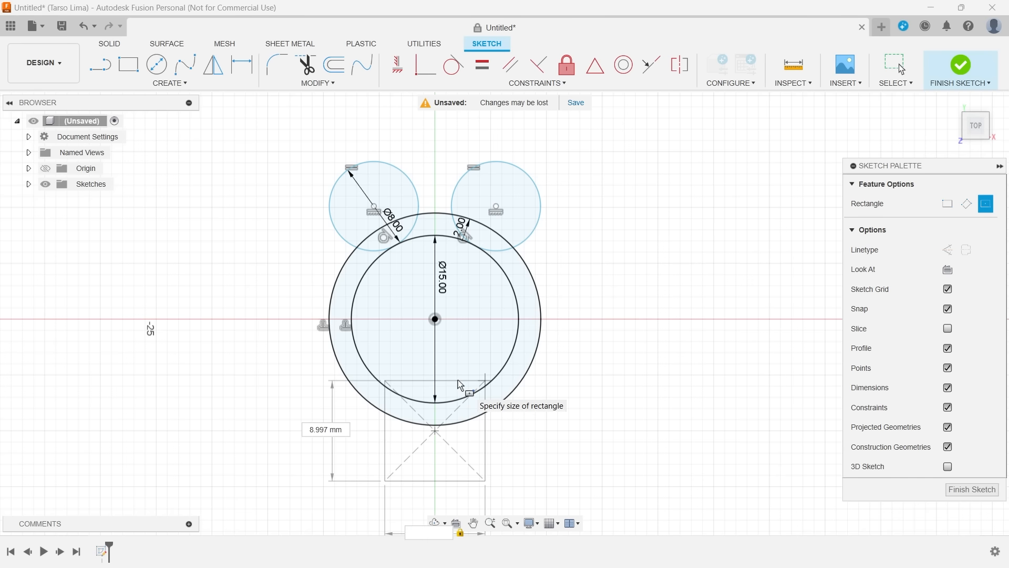
{"action": "type", "text": "4"}
{"action": "key", "text": "Return"}
{"action": "key", "text": "Escape"}
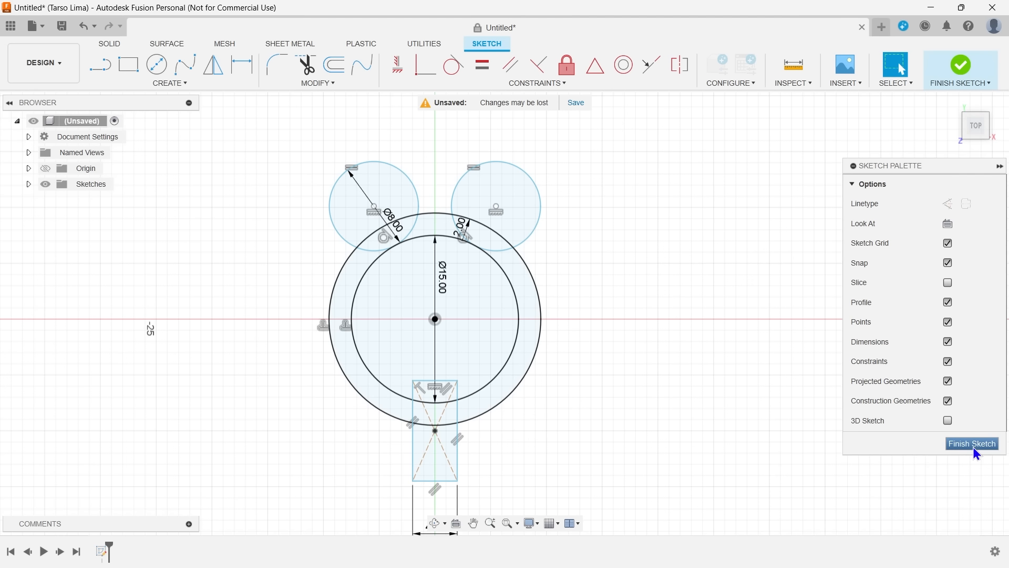
{"action": "left_click", "coordinate": [973, 445]}
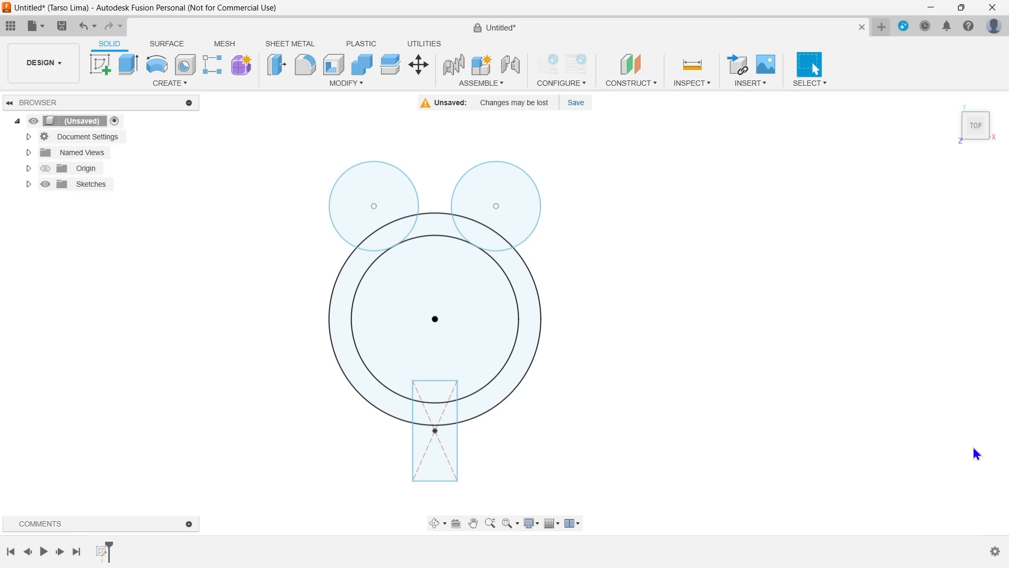
Extrude both ear circles and the ring band 3 mm as a new body, leaving out the rectangular gap
{"action": "left_click", "coordinate": [127, 68]}
{"action": "left_click", "coordinate": [370, 181]}
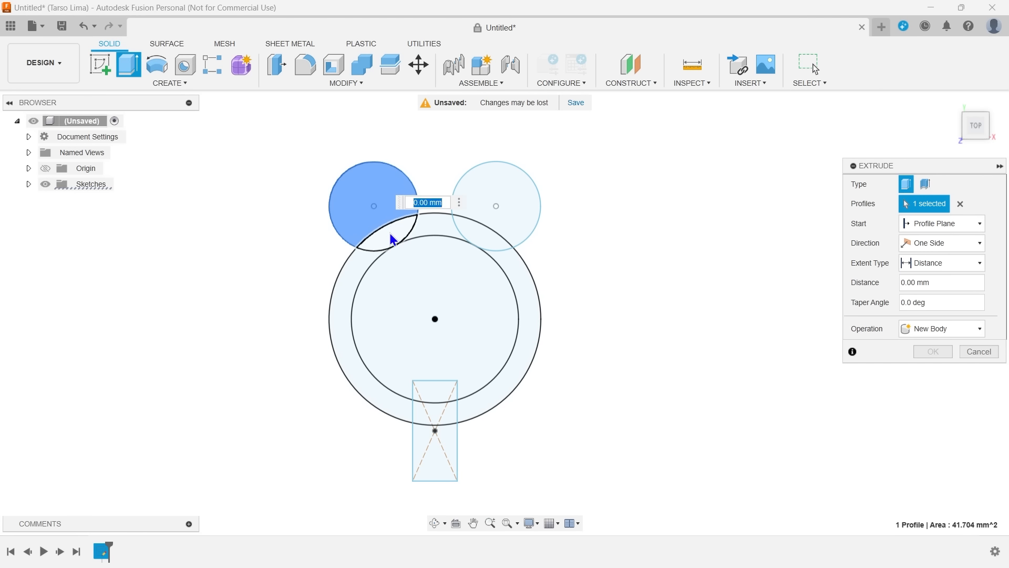
{"action": "left_click", "coordinate": [389, 228]}
{"action": "left_click", "coordinate": [488, 194]}
{"action": "left_click", "coordinate": [469, 232]}
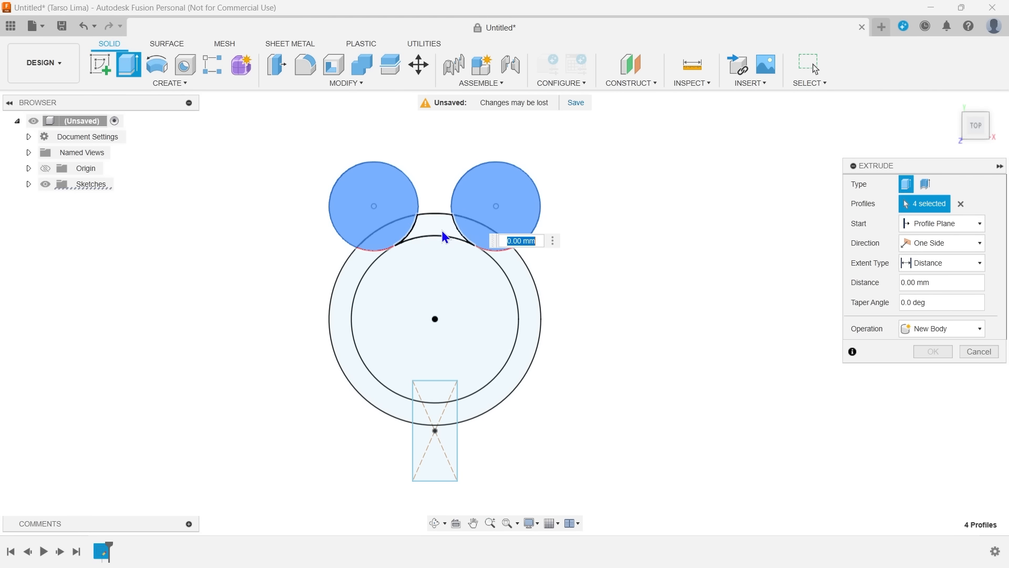
{"action": "left_click", "coordinate": [435, 225]}
{"action": "left_click", "coordinate": [343, 272]}
{"action": "left_click", "coordinate": [516, 271]}
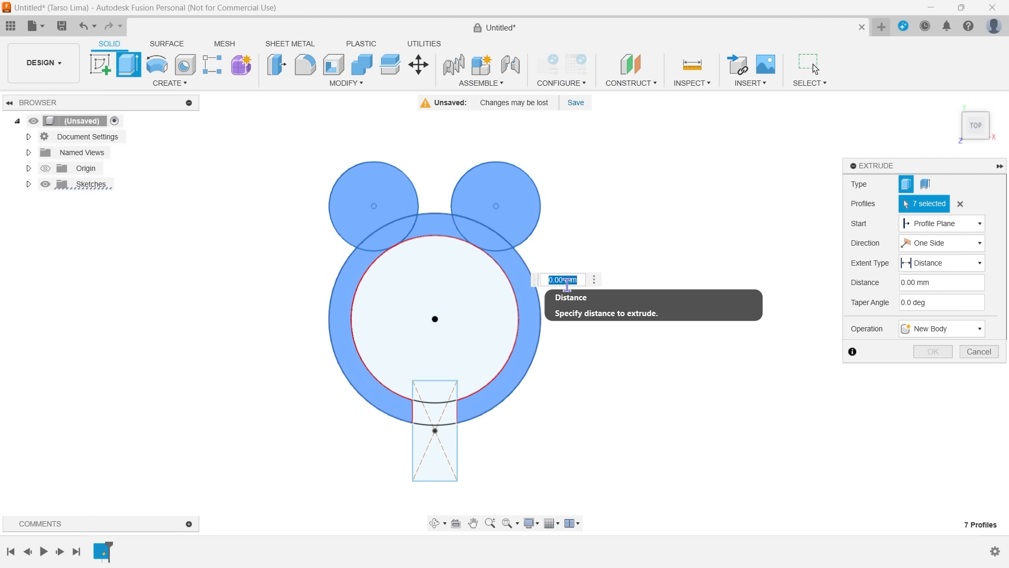
{"action": "type", "text": "3"}
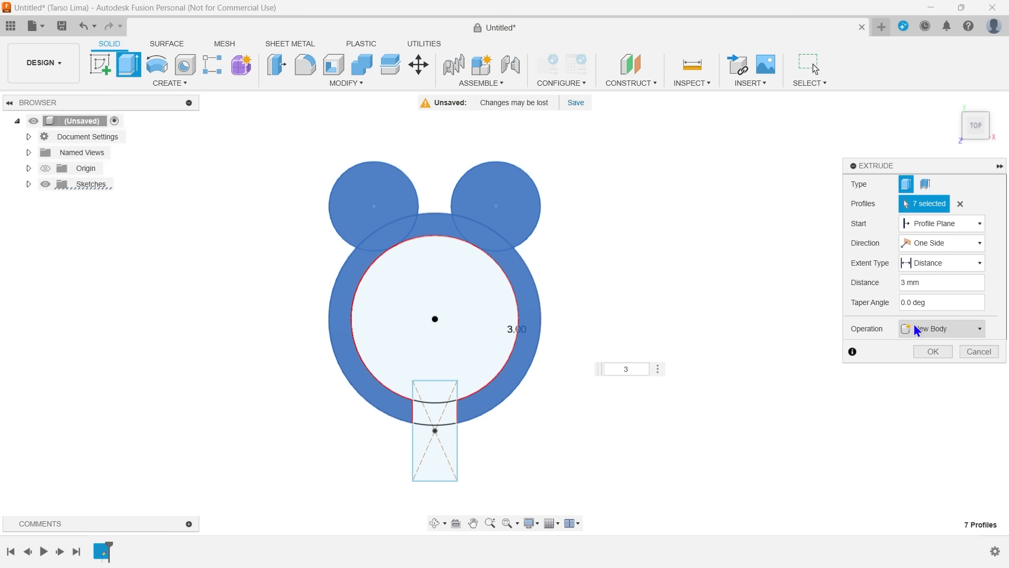
{"action": "left_click", "coordinate": [932, 351]}
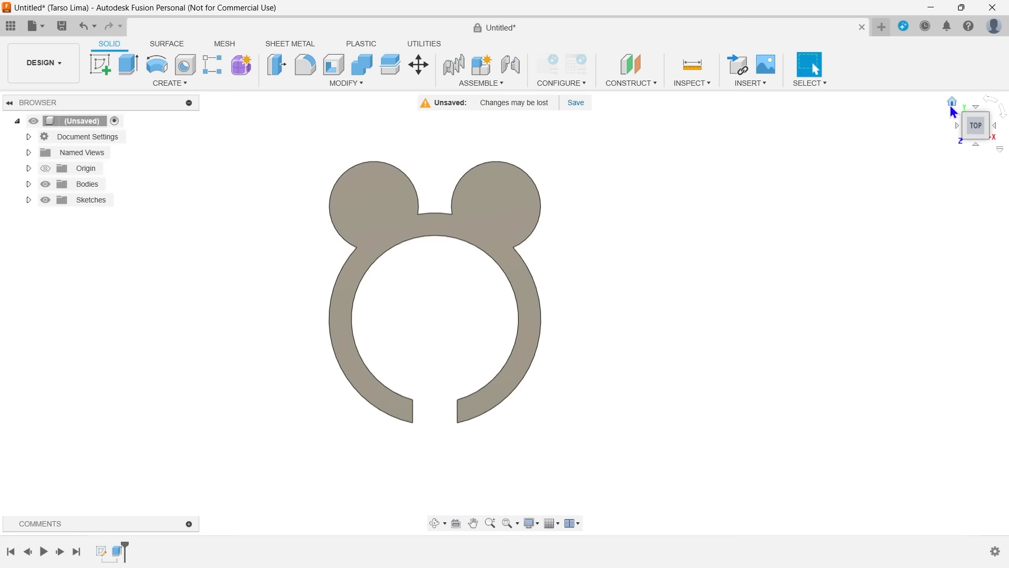
Measure the length of a vertical edge at the ring's opening
{"action": "left_click", "coordinate": [953, 105]}
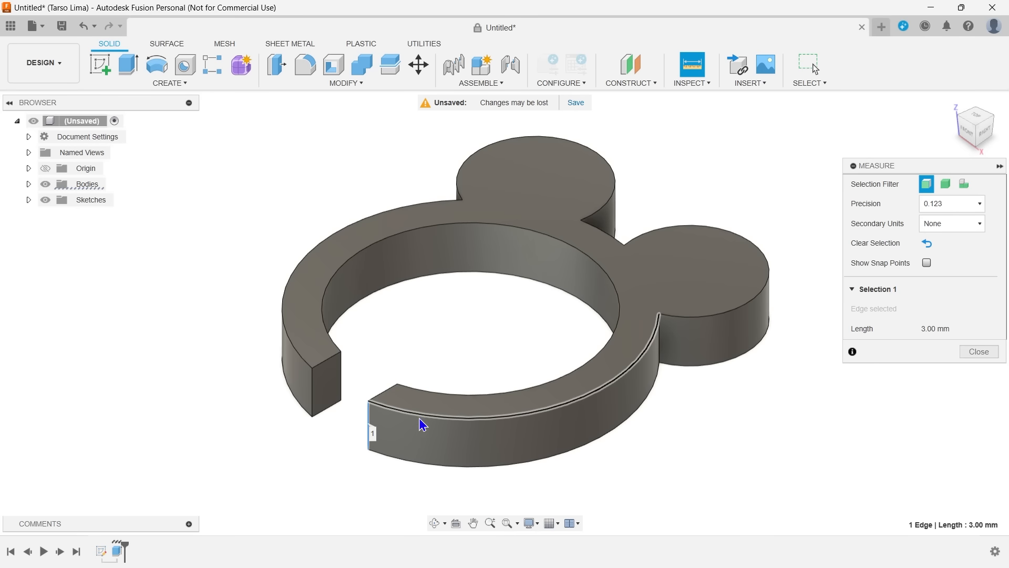
{"action": "left_click", "coordinate": [978, 351]}
Fillet the four vertical edges at the two ends of the ring's opening
{"action": "left_click", "coordinate": [305, 66]}
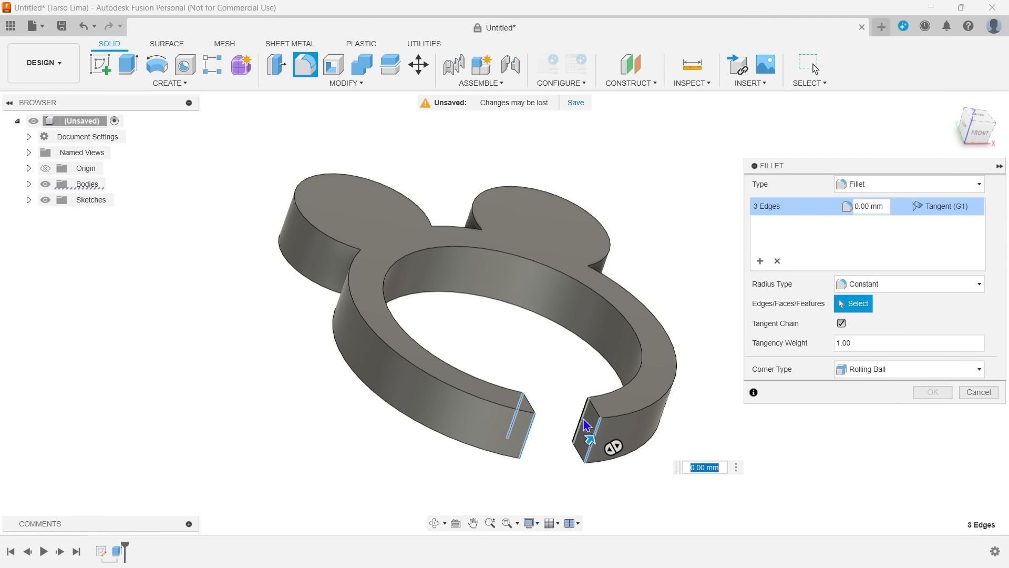
{"action": "middle_click_drag", "start_coordinate": [641, 387], "coordinate": [635, 332], "text": "shift"}
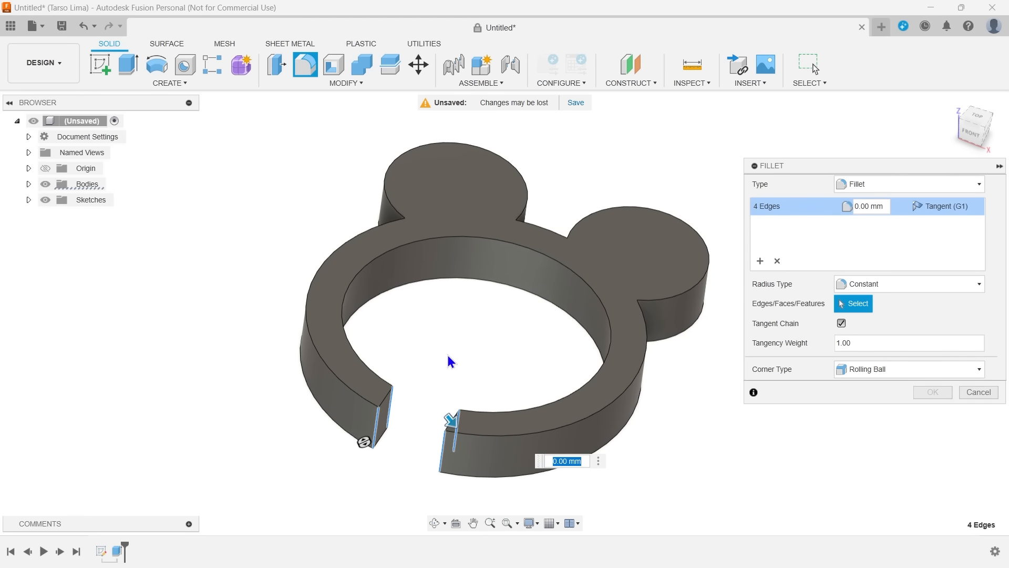
{"action": "middle_click_drag", "start_coordinate": [458, 342], "coordinate": [444, 310], "text": "shift"}
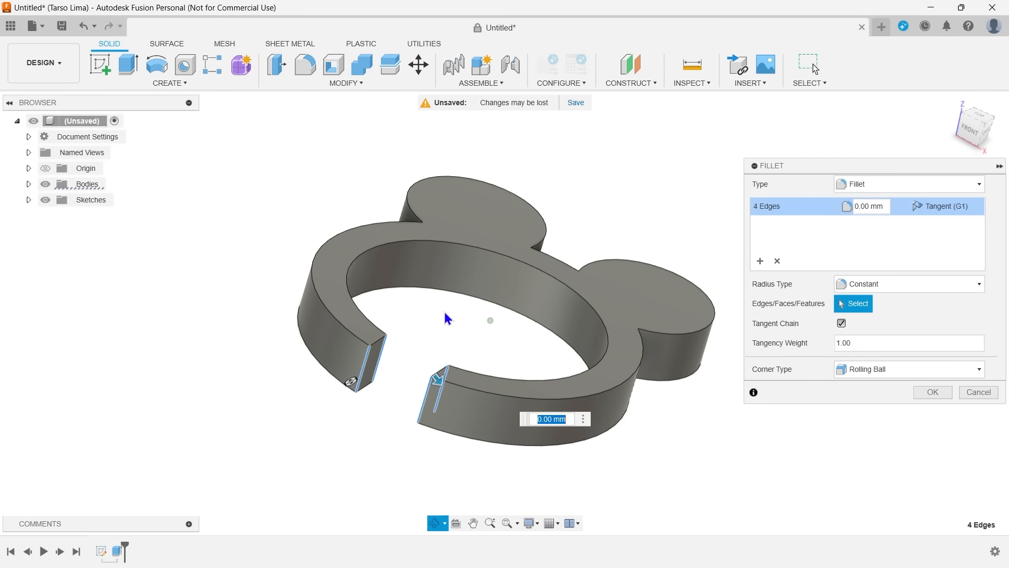
{"action": "left_click_drag", "start_coordinate": [436, 382], "coordinate": [439, 382]}
{"action": "left_click", "coordinate": [560, 419]}
{"action": "type", "text": "2"}
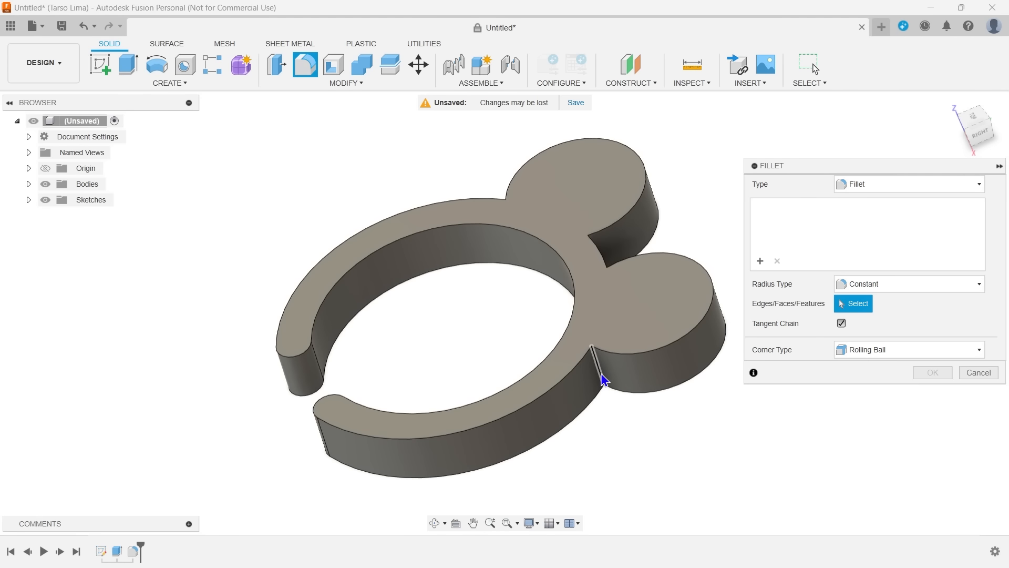
Fillet the four vertical edges where the ears meet the ring with a 0.3 mm radius
{"action": "left_click", "coordinate": [599, 376]}
{"action": "middle_click_drag", "start_coordinate": [599, 376], "coordinate": [600, 291], "text": "shift"}
{"action": "left_click", "coordinate": [599, 288]}
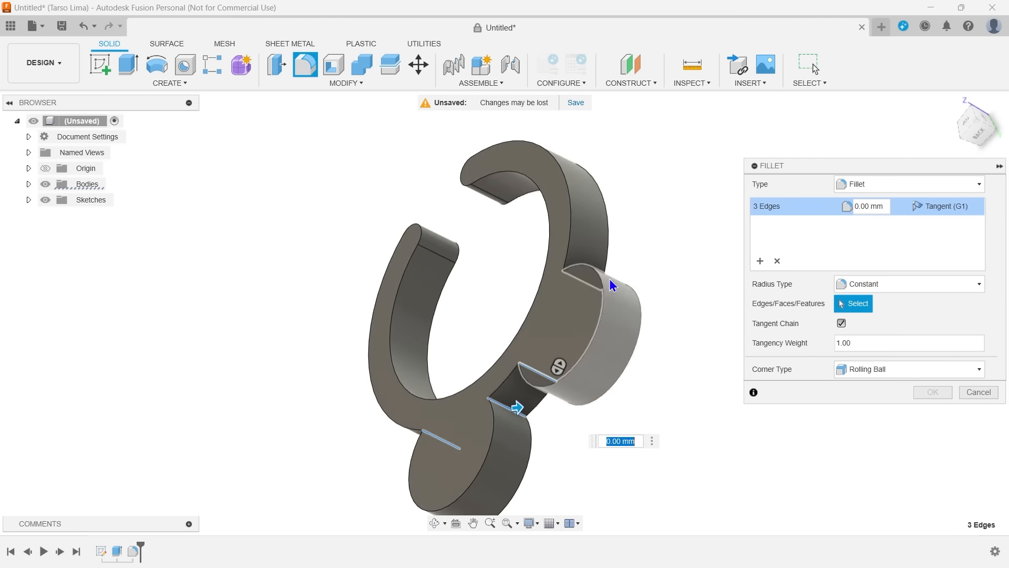
{"action": "middle_click_drag", "start_coordinate": [609, 278], "coordinate": [577, 329], "text": "shift"}
{"action": "left_click", "coordinate": [526, 406]}
{"action": "middle_click_drag", "start_coordinate": [526, 405], "coordinate": [717, 414], "text": "shift"}
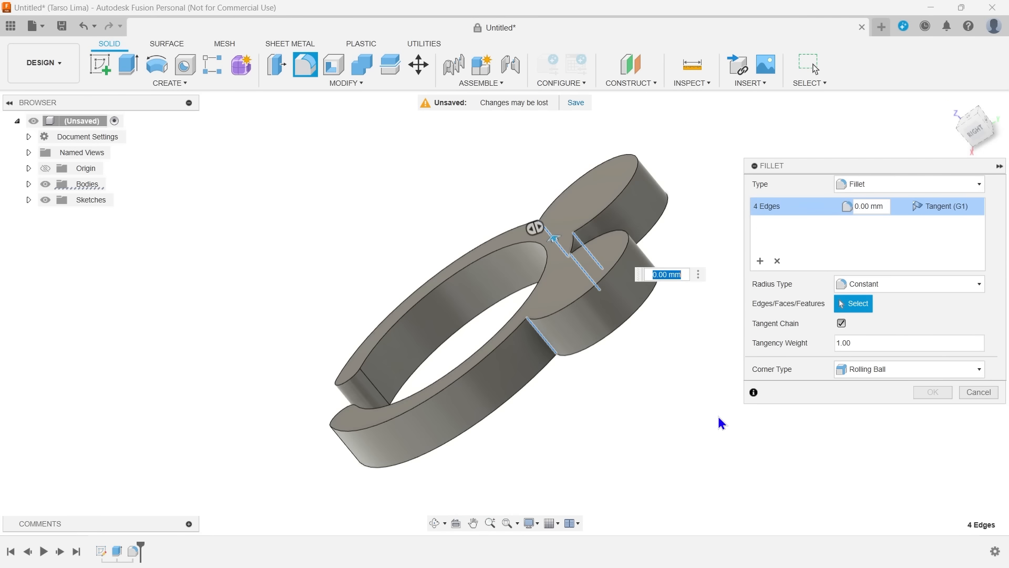
{"action": "type", "text": "0,3"}
{"action": "middle_click_drag", "start_coordinate": [552, 291], "coordinate": [664, 316], "text": "shift"}
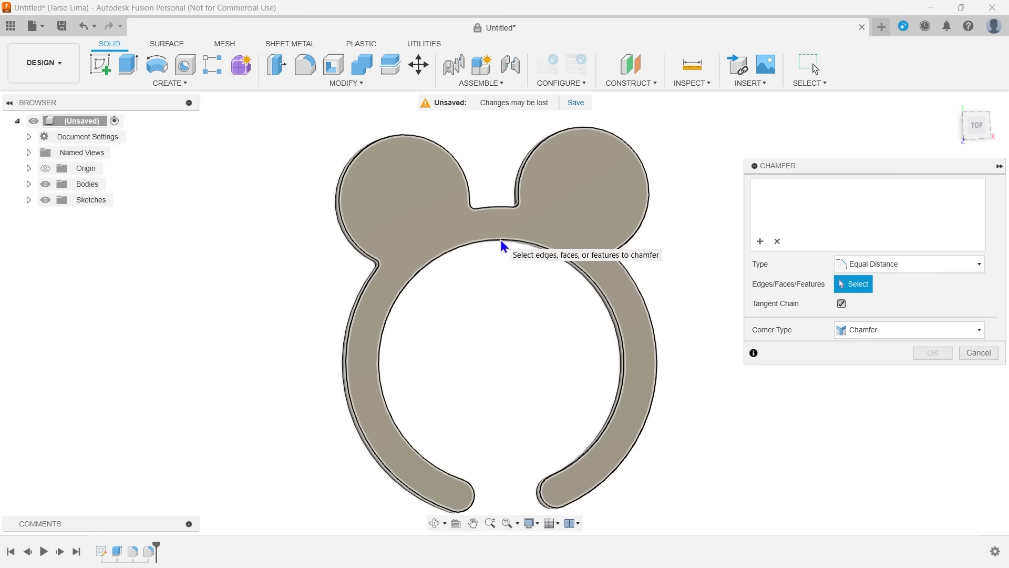
Chamfer the inner and outer face edges of the ring with Equal Distance
{"action": "left_click", "coordinate": [500, 239]}
{"action": "middle_click_drag", "start_coordinate": [501, 240], "coordinate": [516, 195], "text": "shift"}
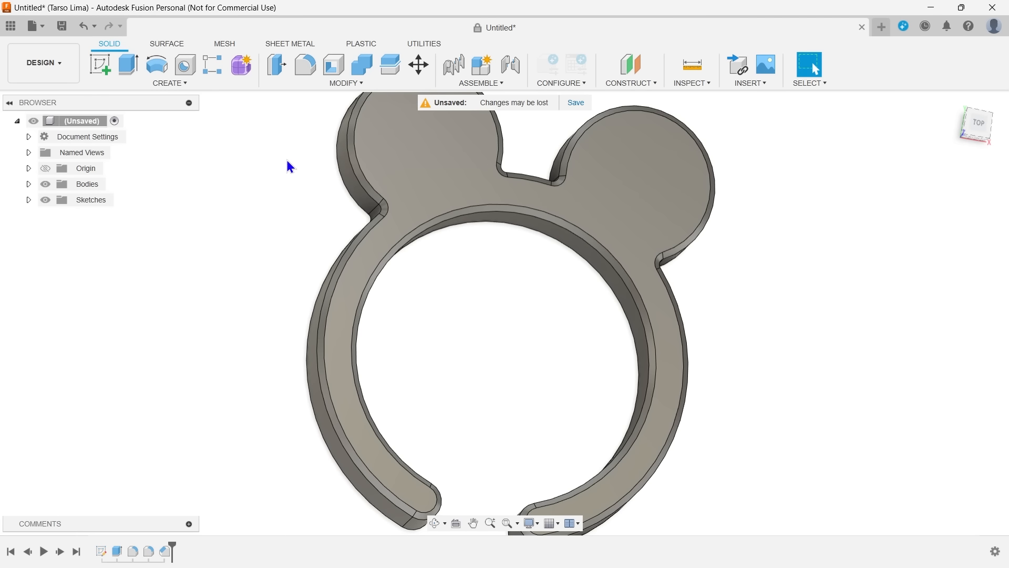
{"action": "left_click", "coordinate": [951, 102]}
{"action": "left_click", "coordinate": [953, 102]}
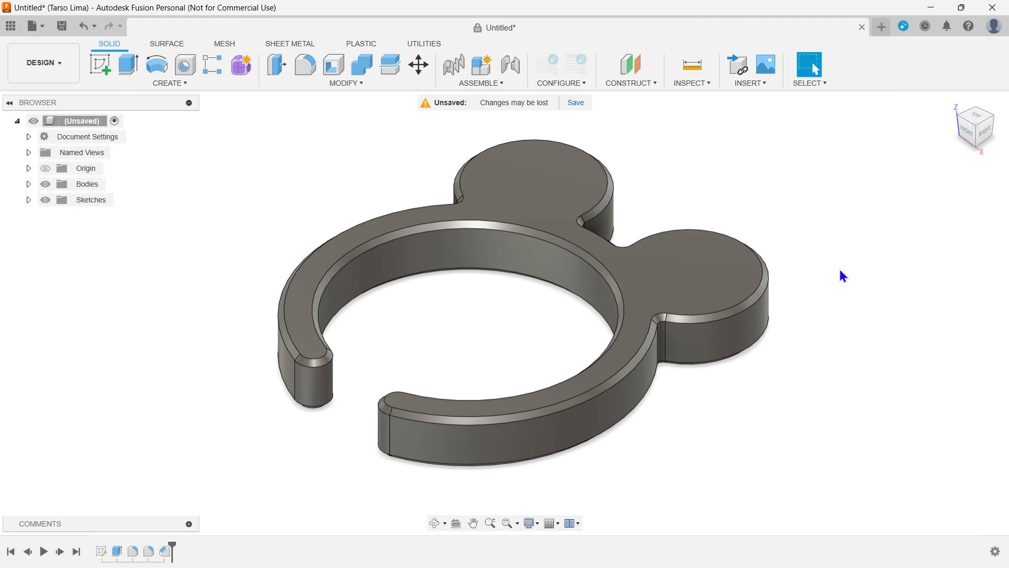
Save the design as "Anel dia das criancas" in the Aulas Fusion360 folder of the 3DPA project
{"action": "left_click", "coordinate": [61, 25]}
{"action": "double_click", "coordinate": [502, 409]}
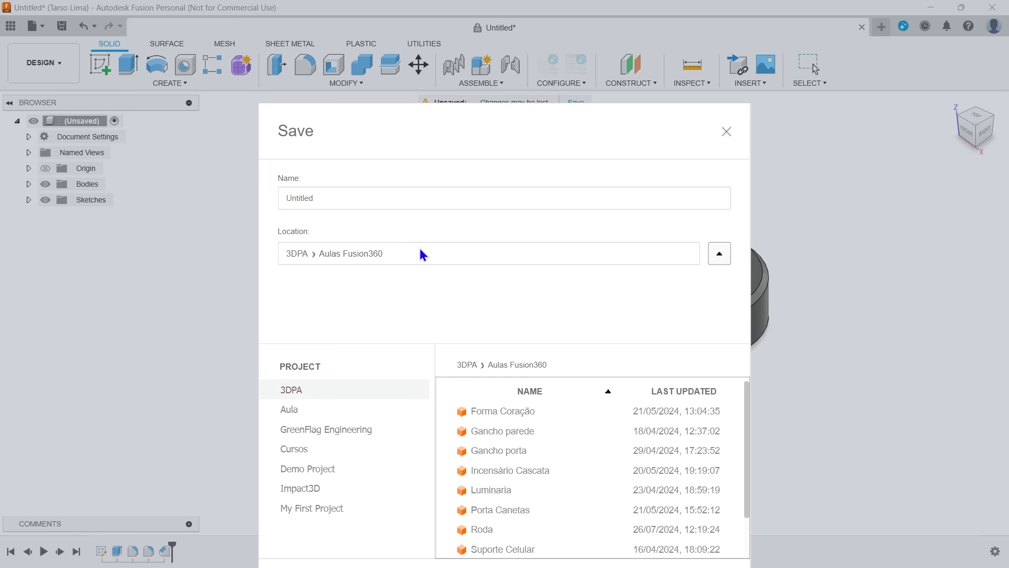
{"action": "left_click", "coordinate": [367, 195]}
{"action": "type", "text": "Anel dia"}
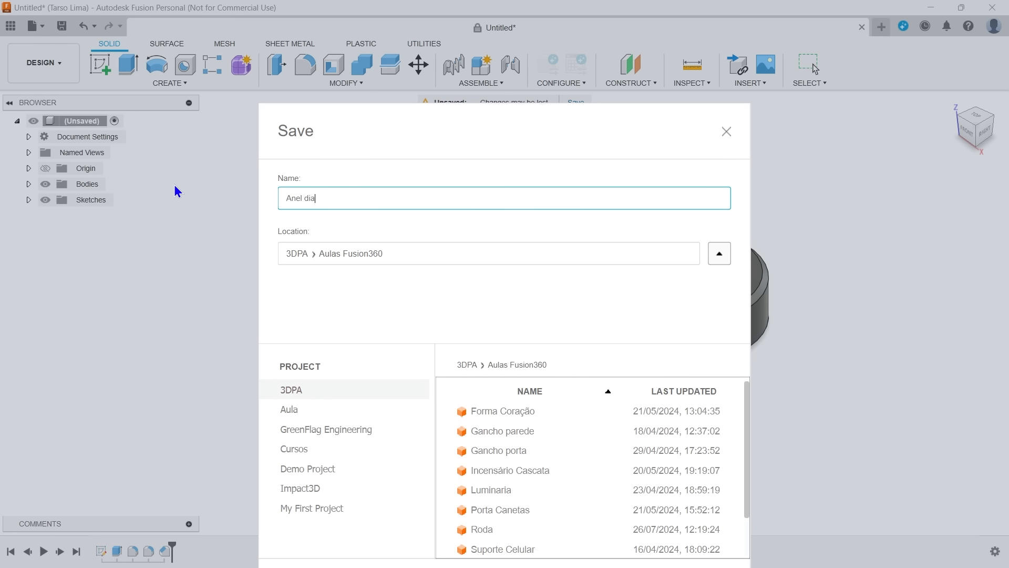
{"action": "type", "text": " das criancas"}
{"action": "key", "text": "Return"}
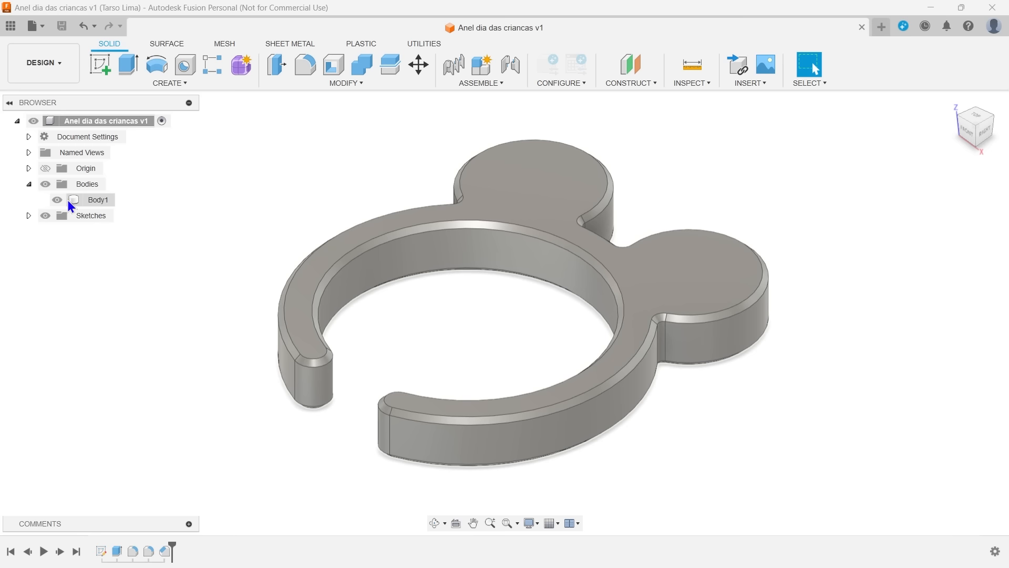
Rename the ring's body as "Anel dia das criancas"
{"action": "right_click", "coordinate": [100, 200]}
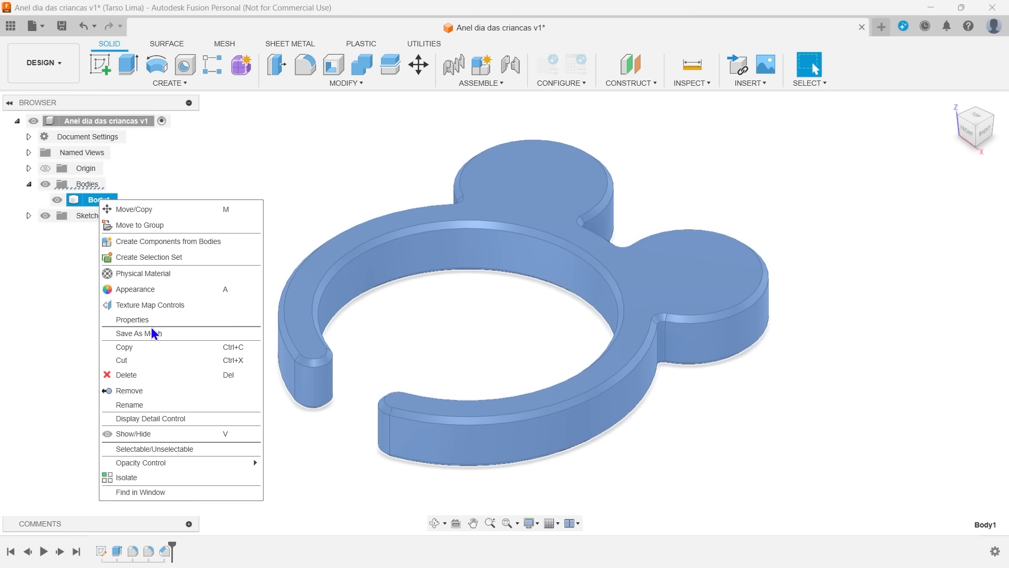
{"action": "left_click", "coordinate": [153, 405]}
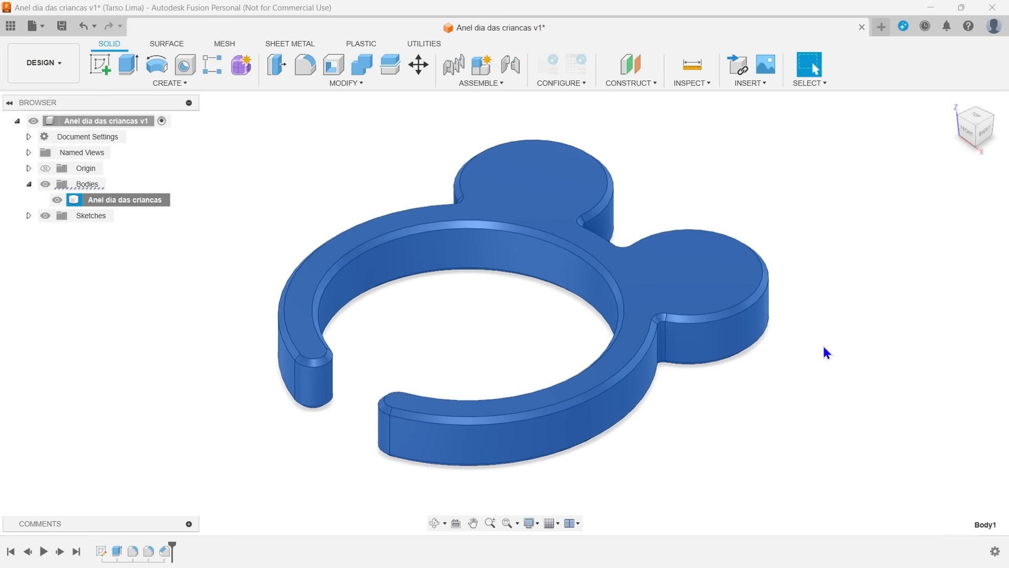
{"action": "left_click", "coordinate": [882, 217]}
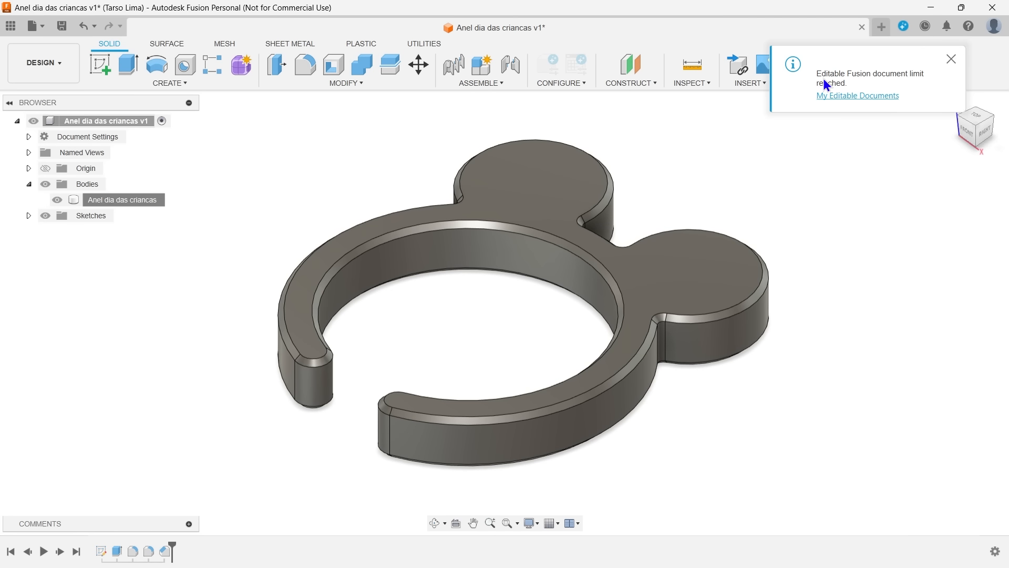
{"action": "left_click", "coordinate": [45, 27]}
{"action": "left_click", "coordinate": [68, 192]}
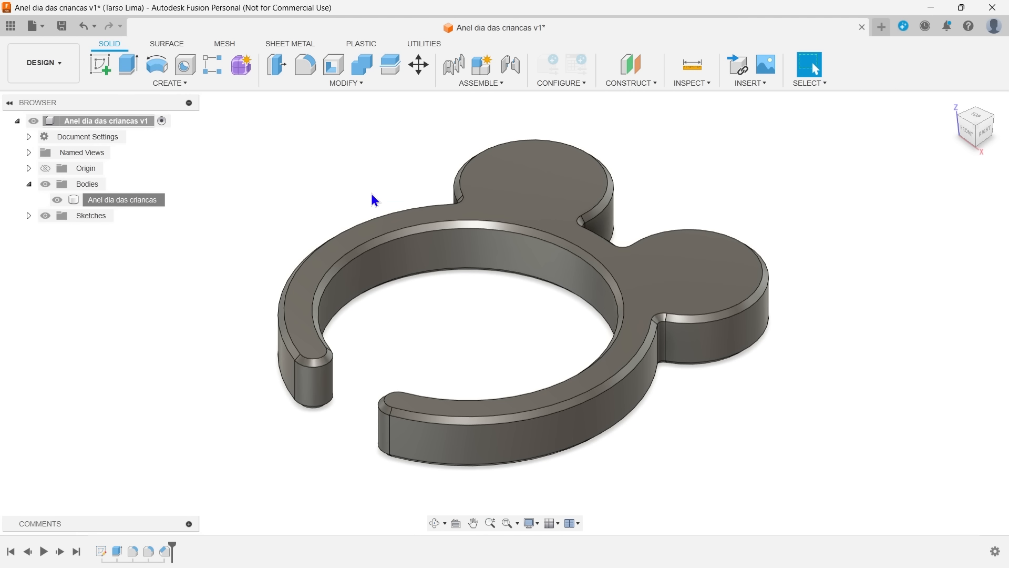
{"action": "left_click", "coordinate": [723, 244]}
{"action": "mouse_move", "coordinate": [728, 272]}
{"action": "left_mouse_down"}
{"action": "mouse_move", "coordinate": [731, 288]}
{"action": "mouse_move", "coordinate": [730, 261]}
{"action": "left_mouse_up"}
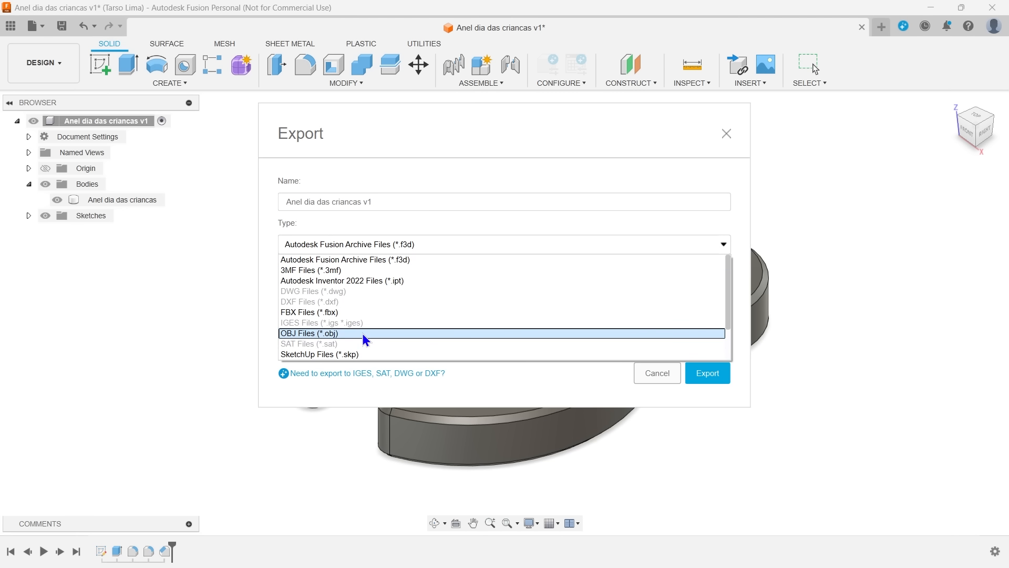
{"action": "scroll", "coordinate": [474, 314], "scroll_direction": "down", "scroll_amount": 2}
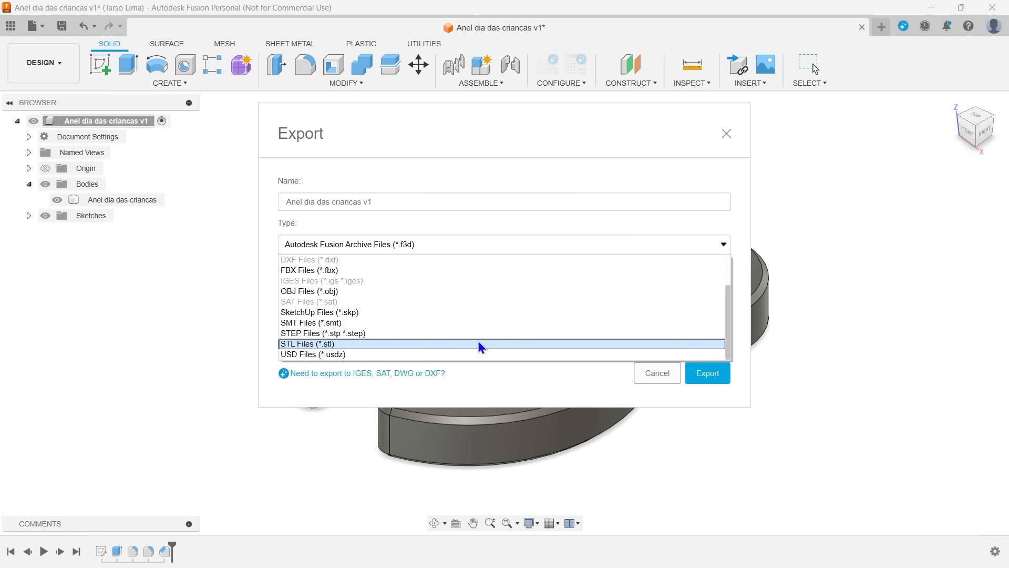
{"action": "scroll", "coordinate": [368, 325], "scroll_direction": "up", "scroll_amount": 2}
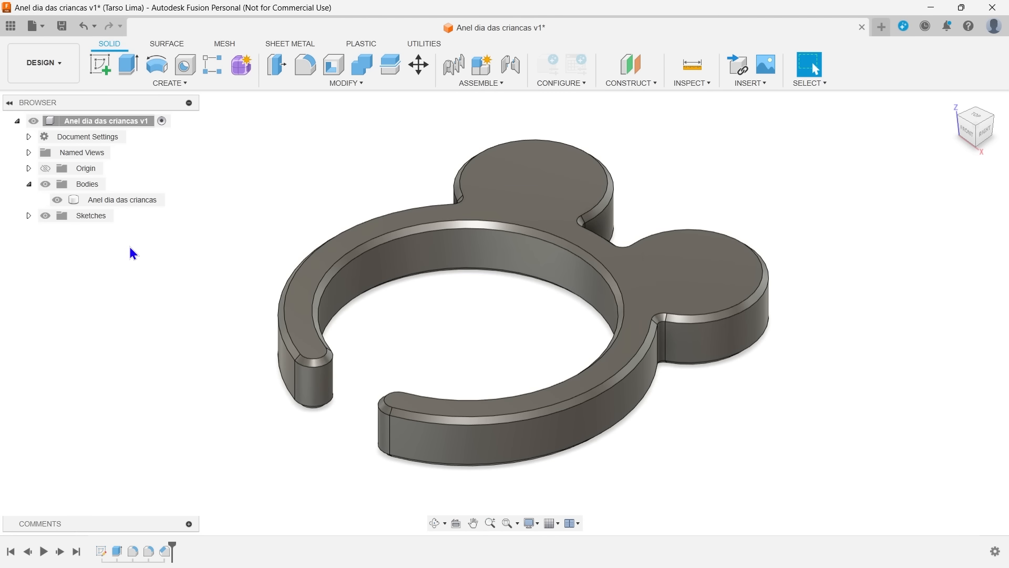
Start Save As Mesh for the ring body with 3MF as the output format and turn on the mesh preview
{"action": "right_click", "coordinate": [125, 198]}
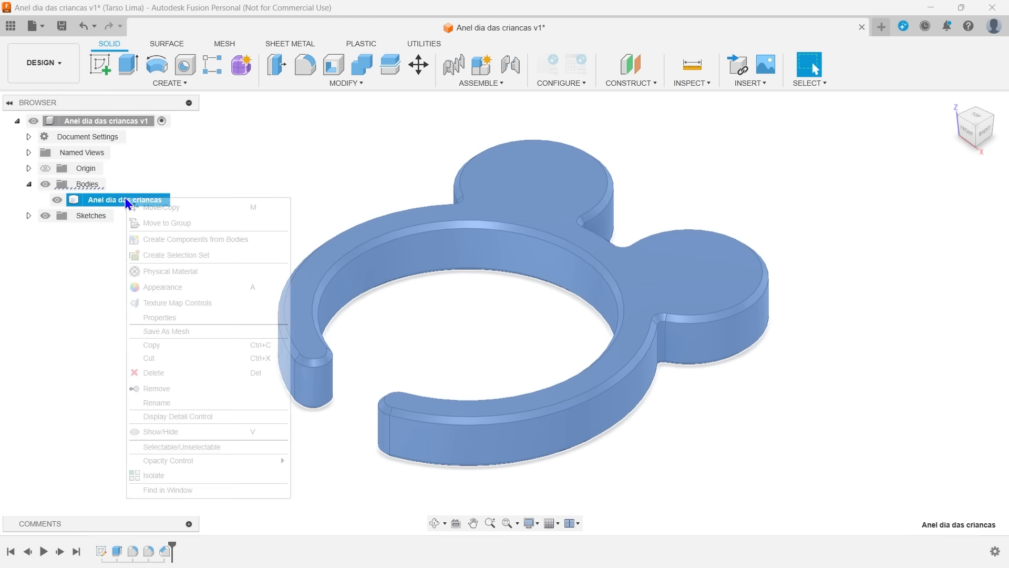
{"action": "left_click", "coordinate": [184, 331]}
{"action": "left_click", "coordinate": [980, 251]}
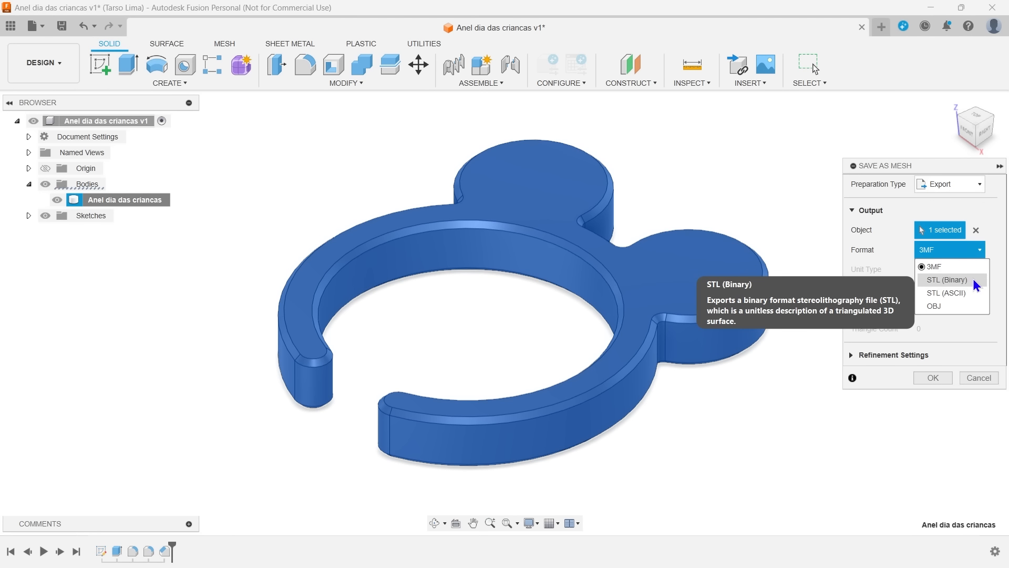
{"action": "left_click", "coordinate": [935, 268]}
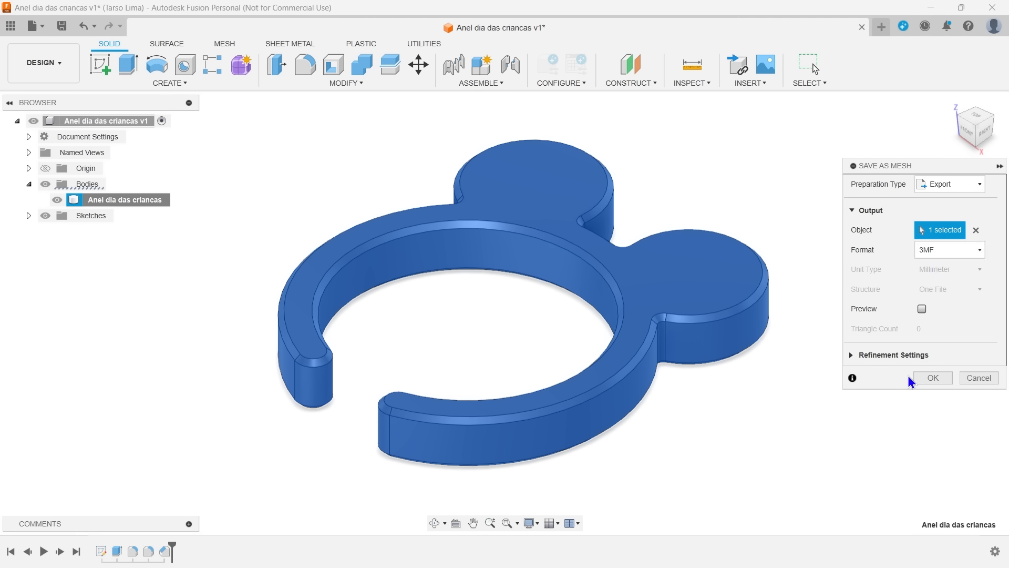
{"action": "left_click", "coordinate": [922, 309]}
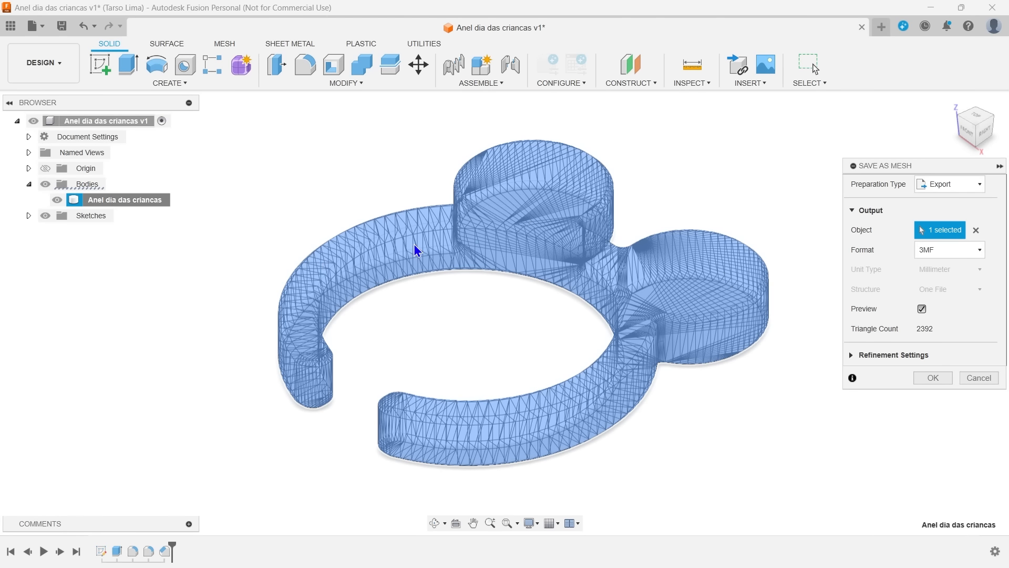
Try STL (ASCII) as the mesh output format, and return the format to 3MF
{"action": "left_click", "coordinate": [950, 250]}
{"action": "left_click", "coordinate": [957, 279]}
{"action": "left_click", "coordinate": [950, 250]}
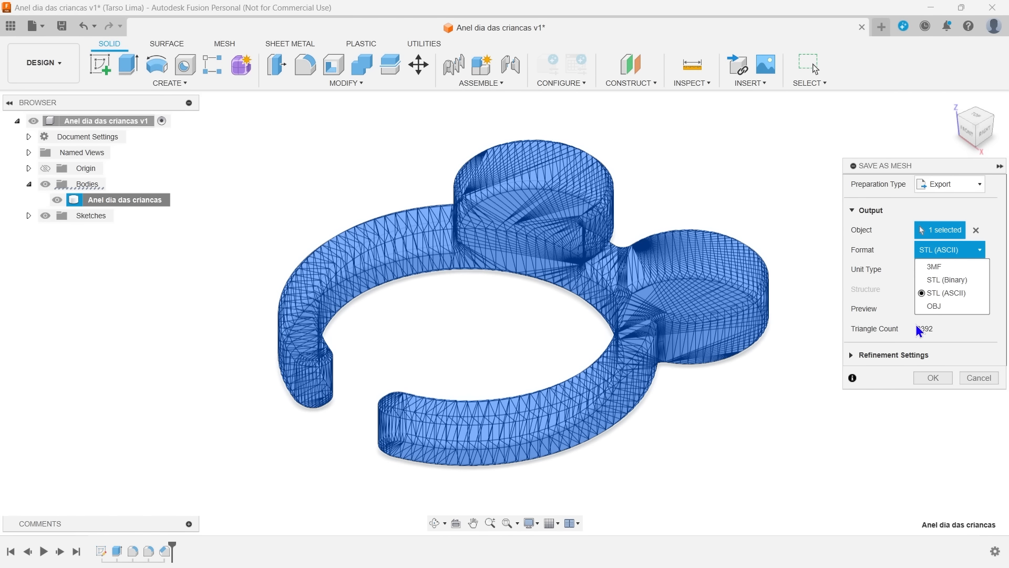
{"action": "left_click", "coordinate": [934, 265]}
Expand the refinement settings and preview the ring's mesh at Low and High refinement
{"action": "left_click", "coordinate": [854, 355]}
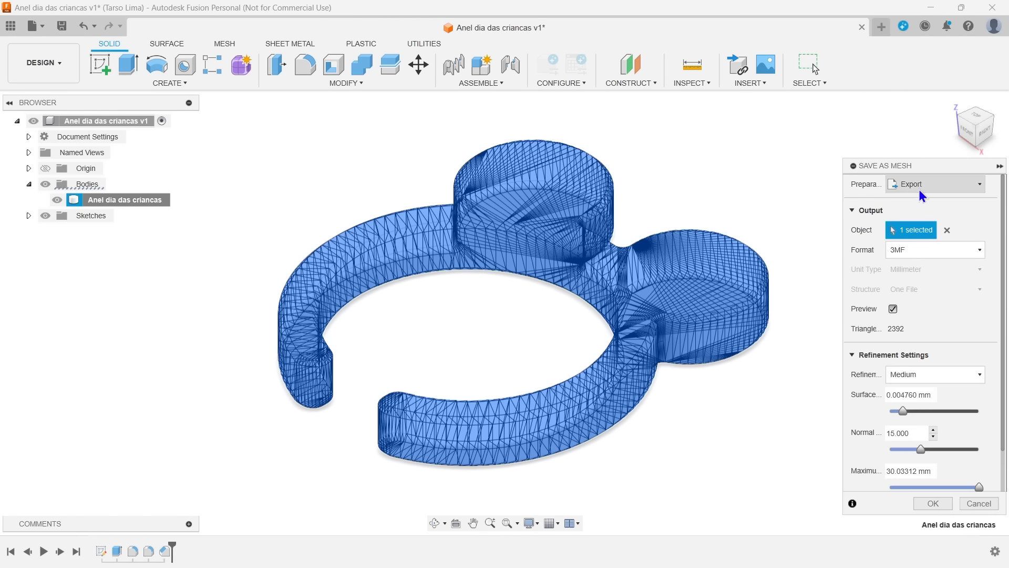
{"action": "left_click_drag", "start_coordinate": [920, 165], "coordinate": [916, 89]}
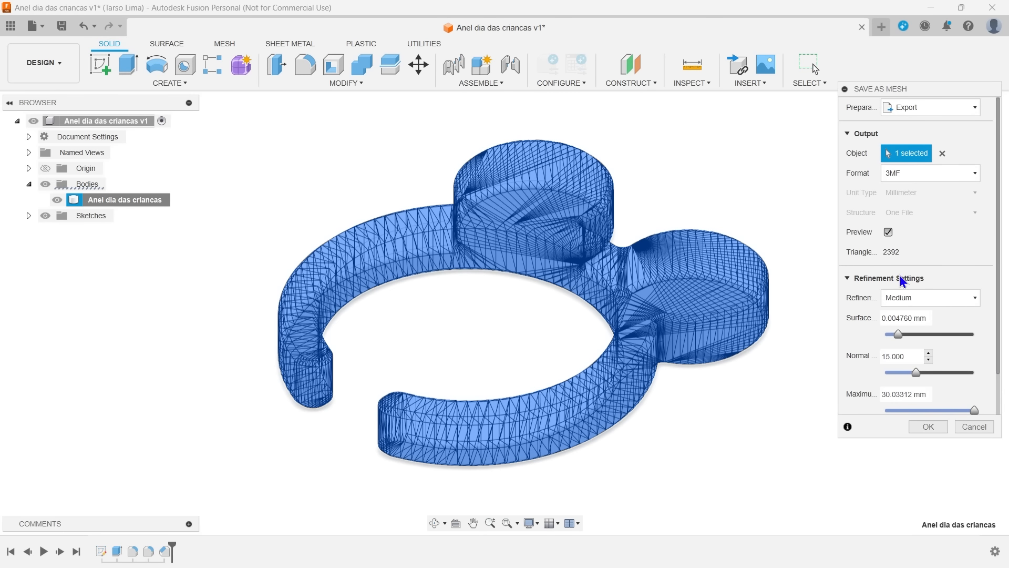
{"action": "left_click", "coordinate": [926, 299]}
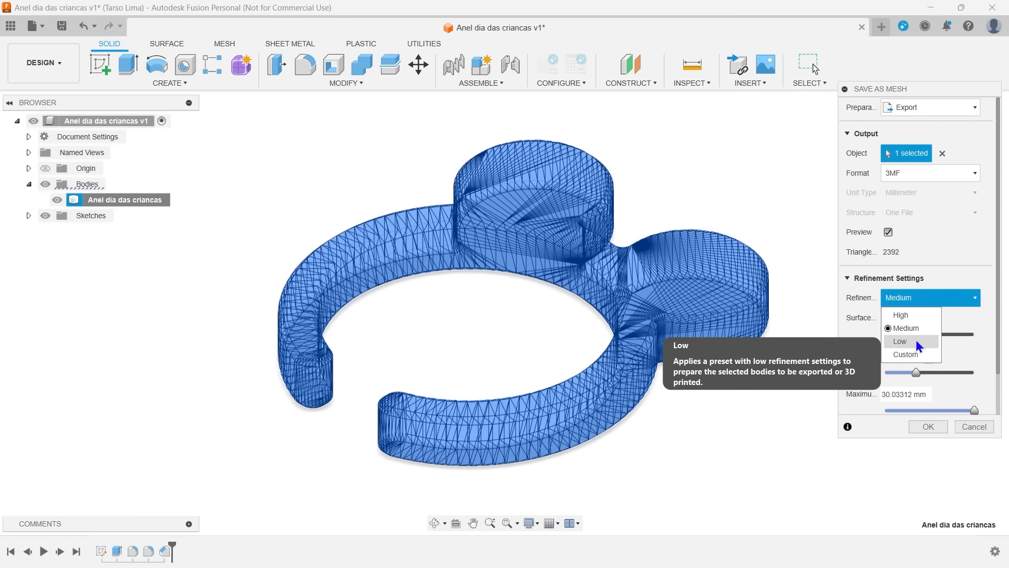
{"action": "left_click", "coordinate": [917, 343]}
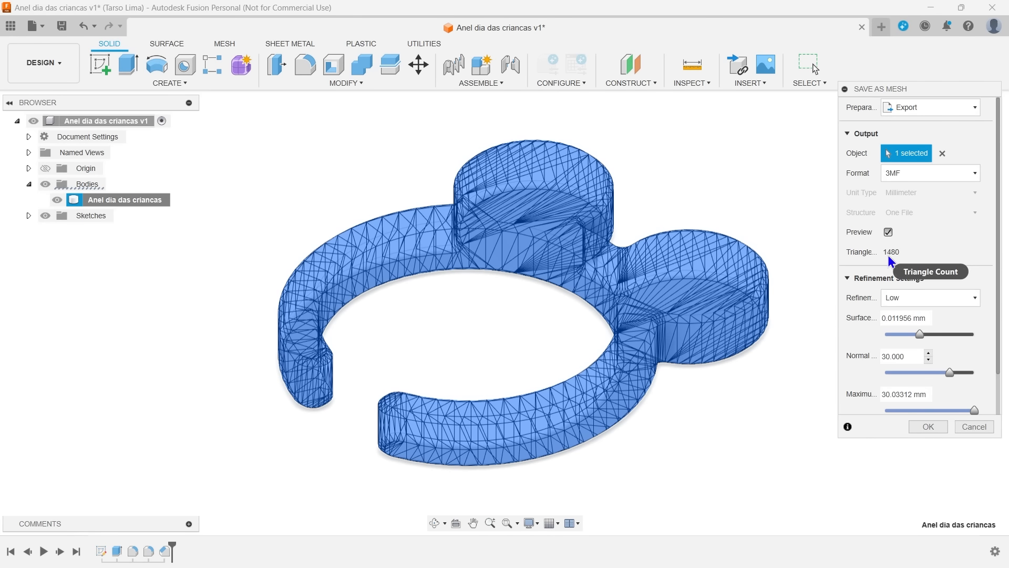
{"action": "left_click", "coordinate": [922, 296]}
{"action": "left_click", "coordinate": [915, 314]}
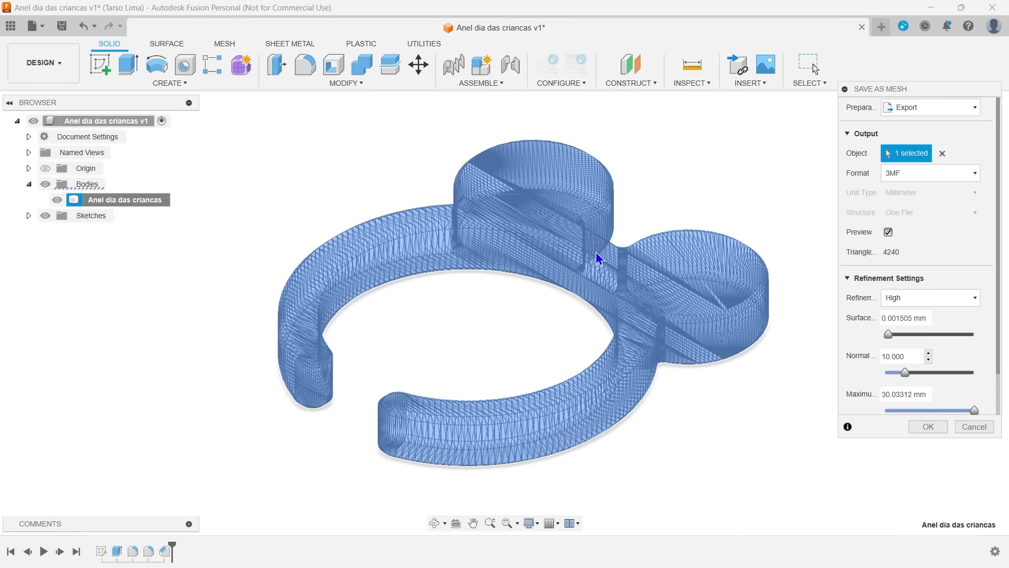
Set the mesh refinement to Medium and save the ring as the 3MF file "Anel dia das criancas" in the computer's Downloads folder
{"action": "left_click", "coordinate": [957, 297]}
{"action": "left_click", "coordinate": [922, 330]}
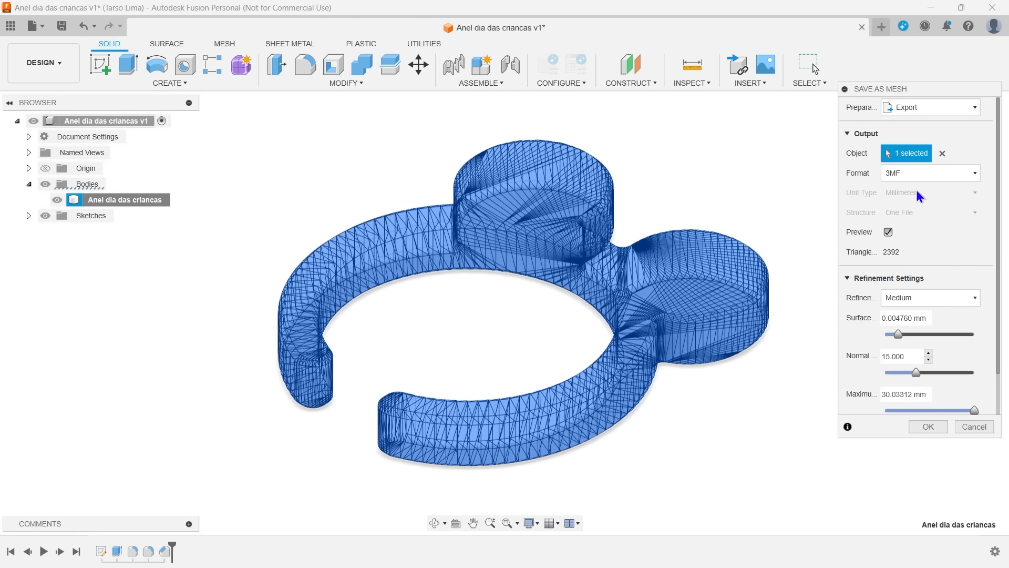
{"action": "left_click", "coordinate": [928, 426]}
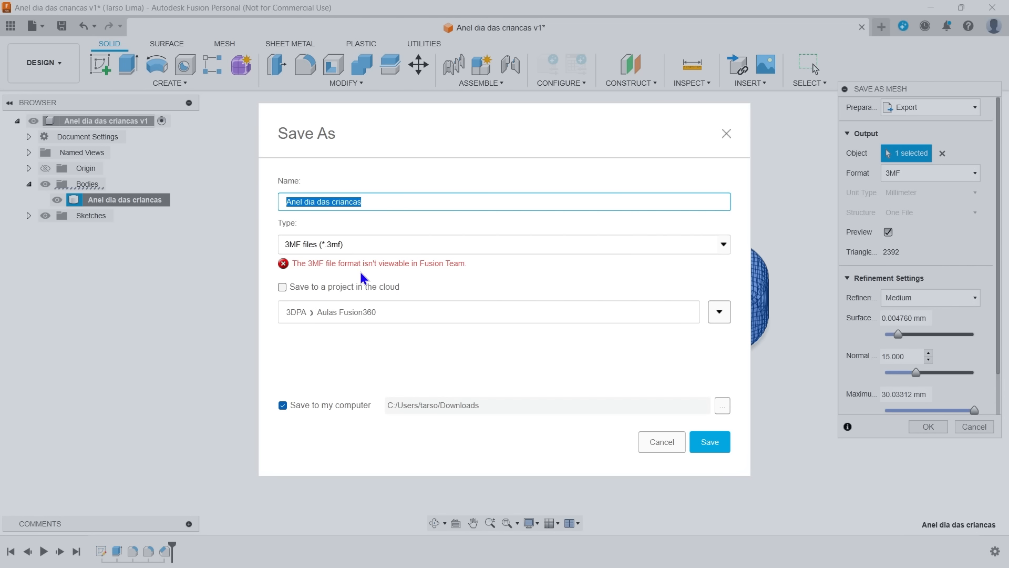
{"action": "left_click", "coordinate": [707, 446]}
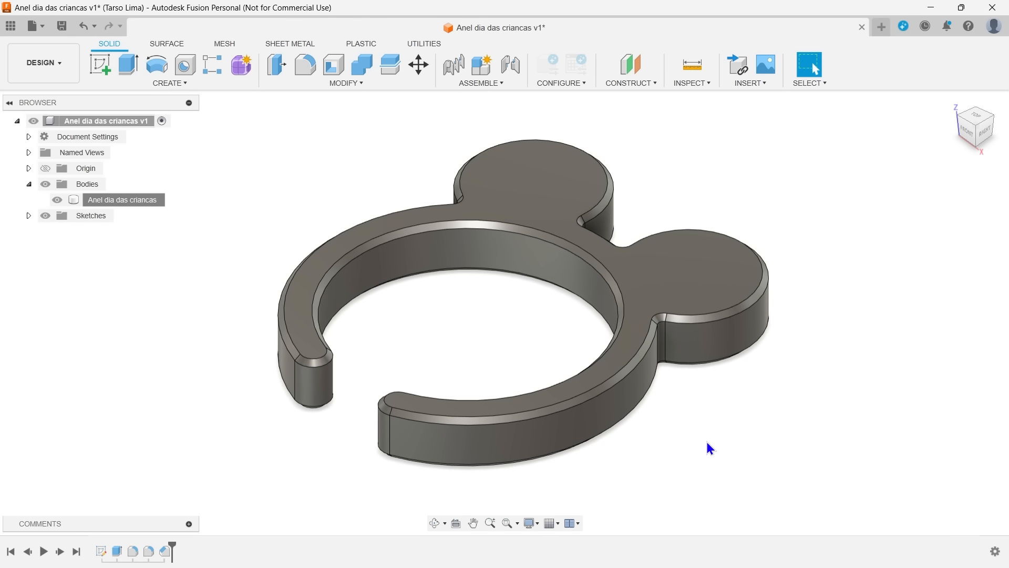